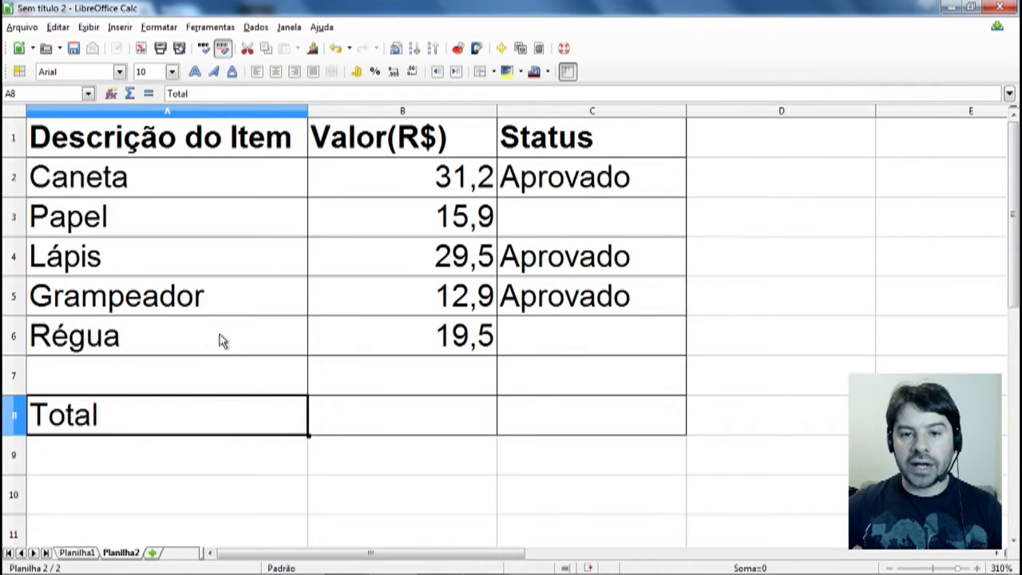
Start a SOMASE formula in cell B8 of the Total row with C2:C6 as the criteria range
left_click(407, 424)
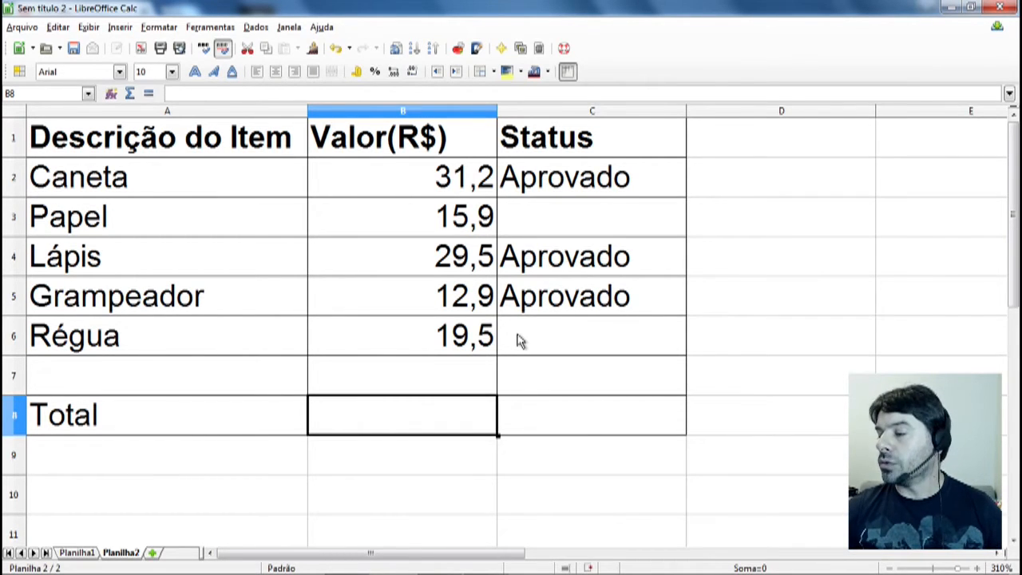
type("=")
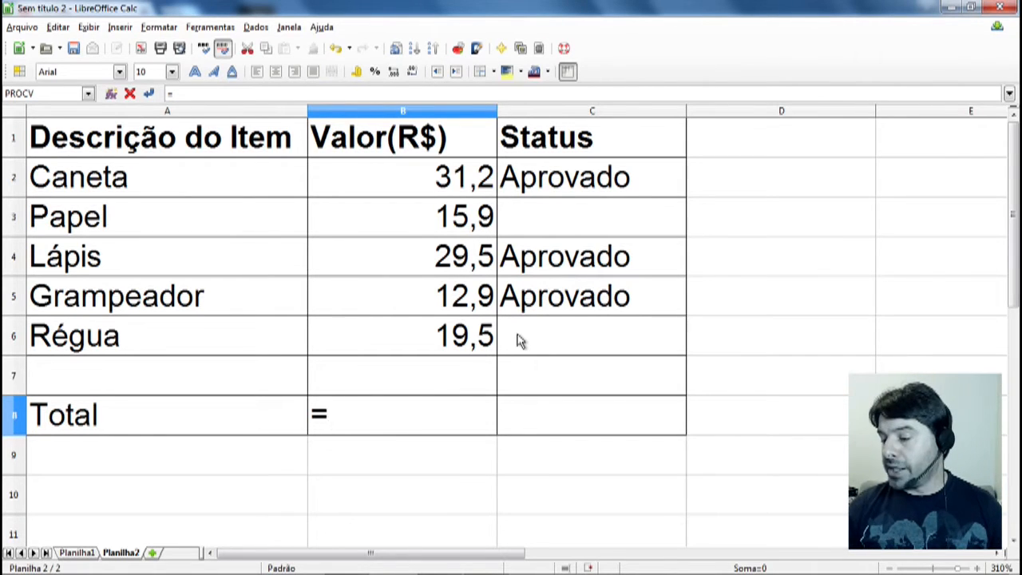
type("S")
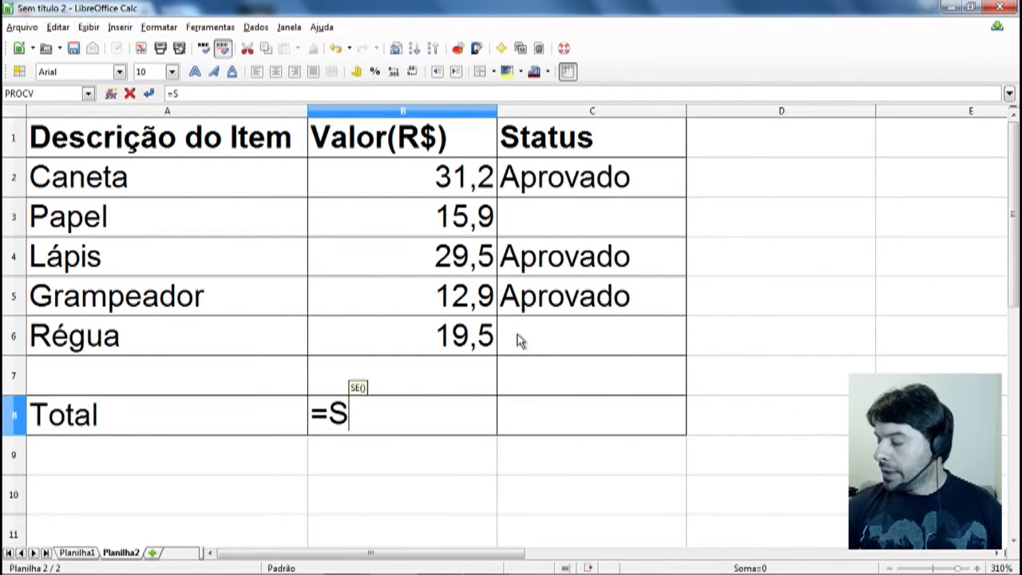
type("OMAS")
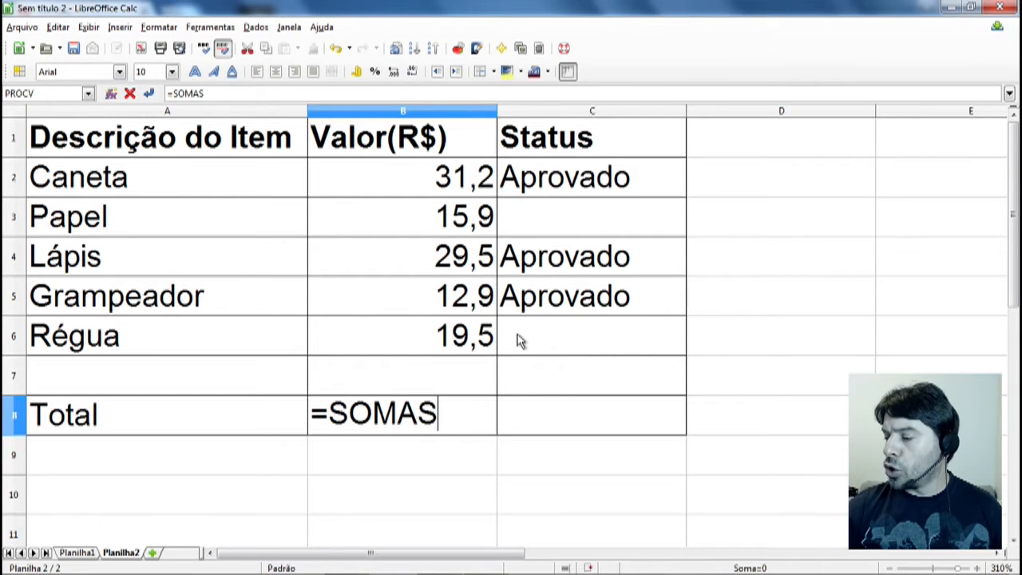
type("E(")
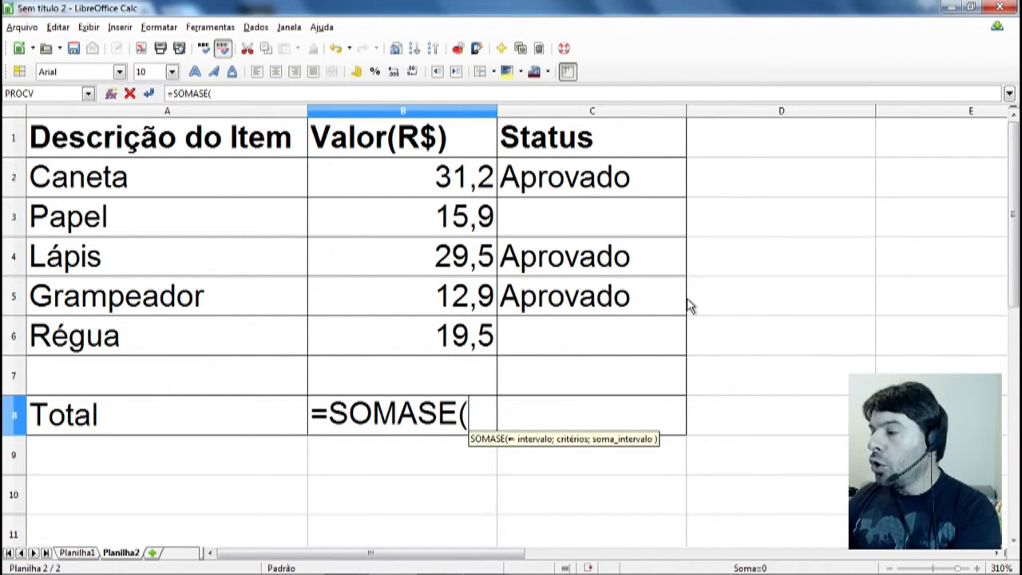
type("C")
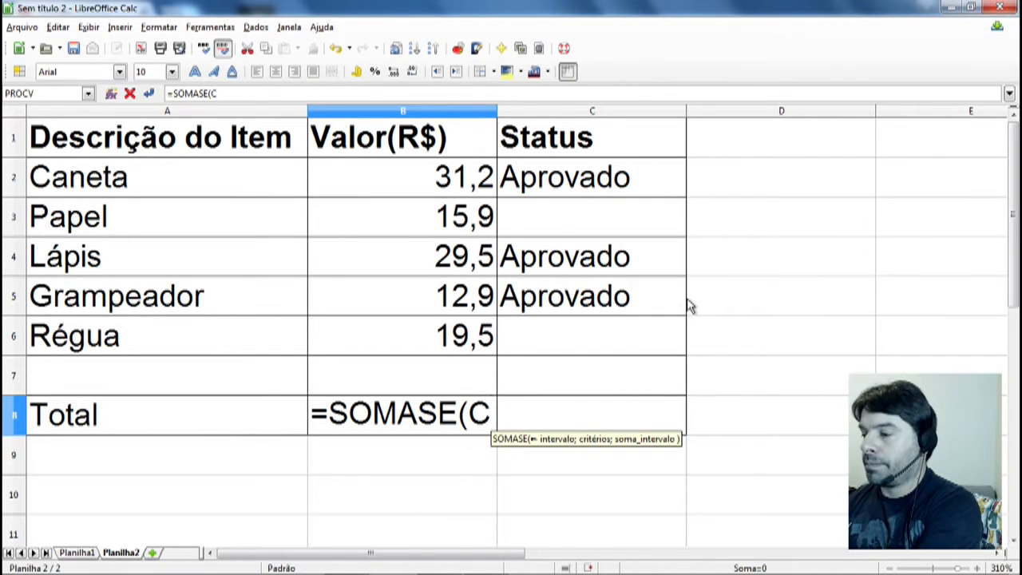
type("2:")
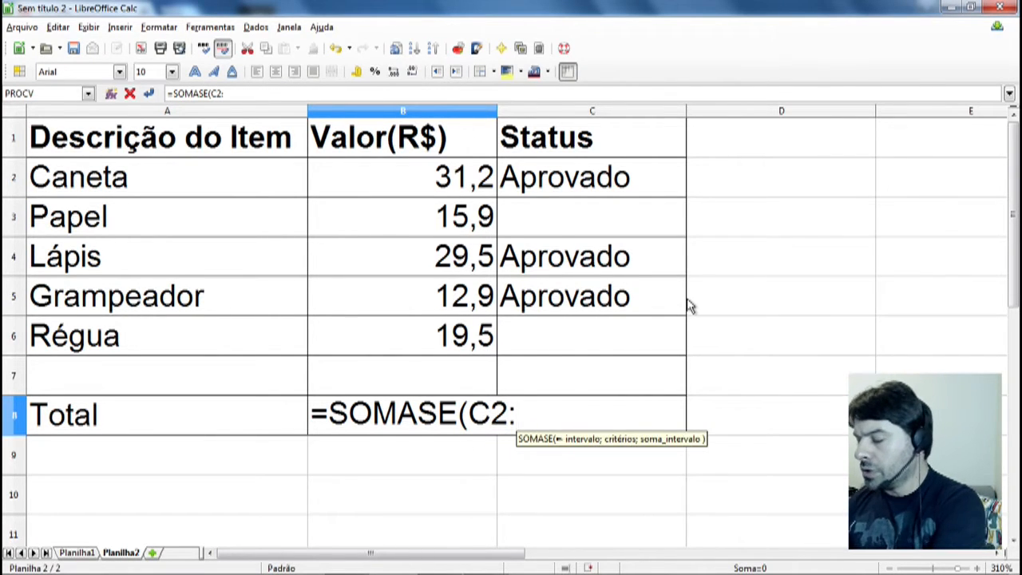
type("C6;")
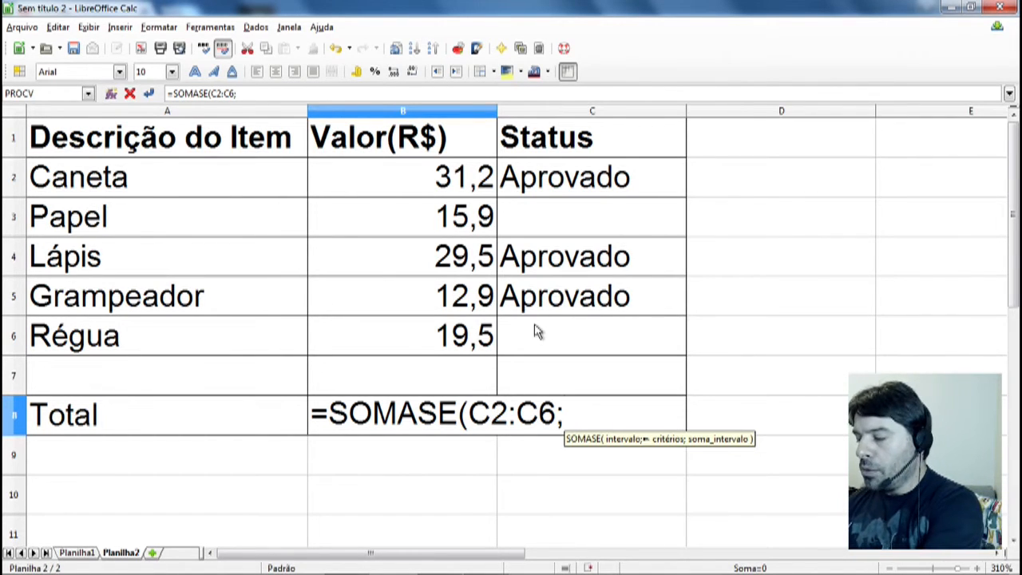
Complete the SOMASE formula in B8 with the criterion "Aprovado" and the sum range B2:B6
type("\"a")
key("BackSpace")
type("Ap")
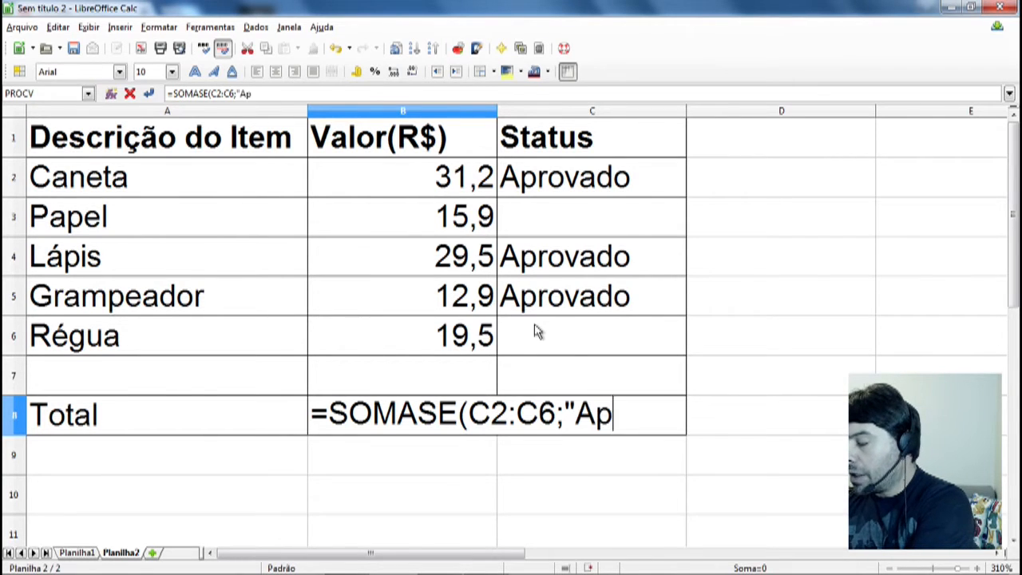
type("rovado\"")
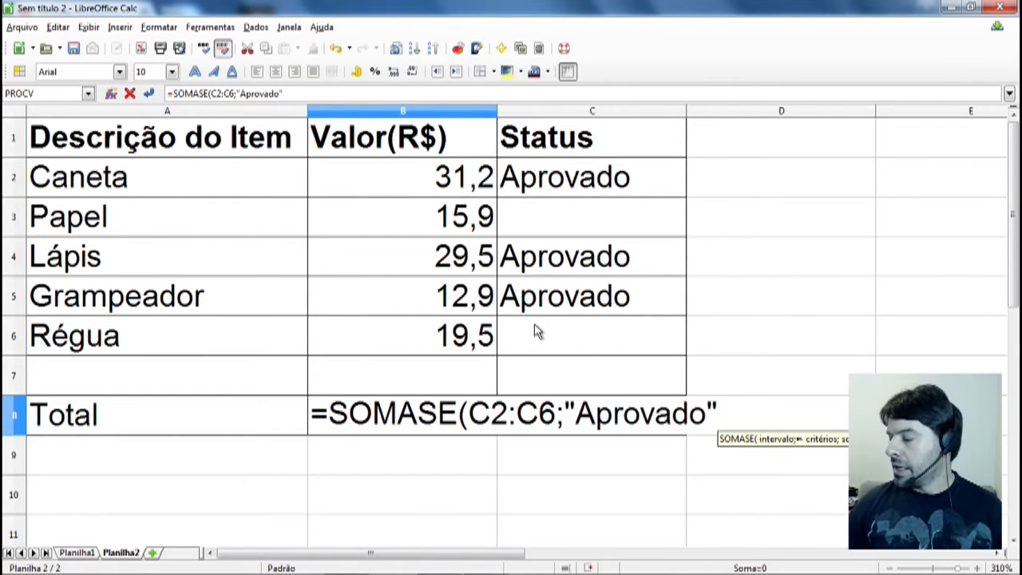
type(";")
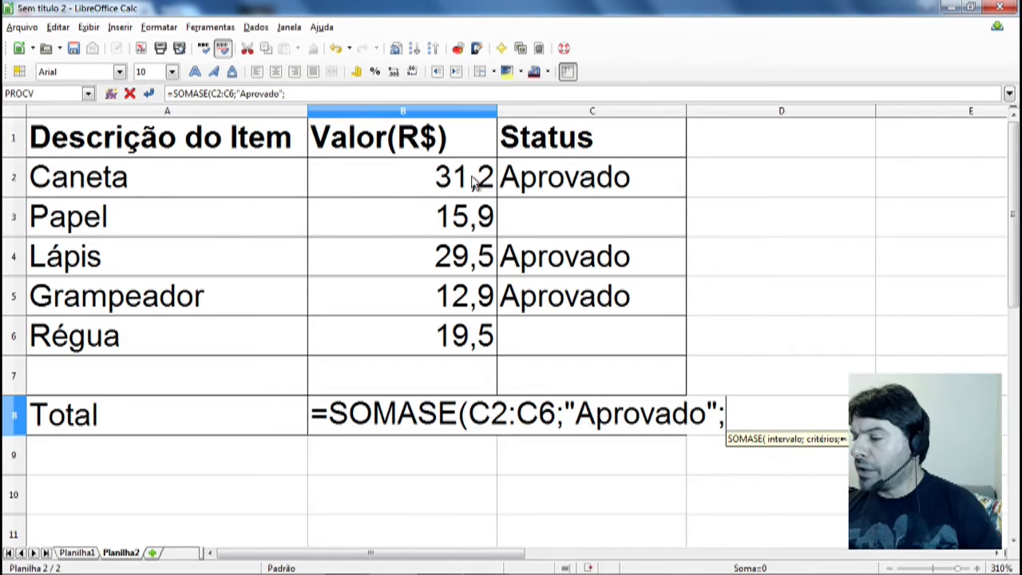
type("b2")
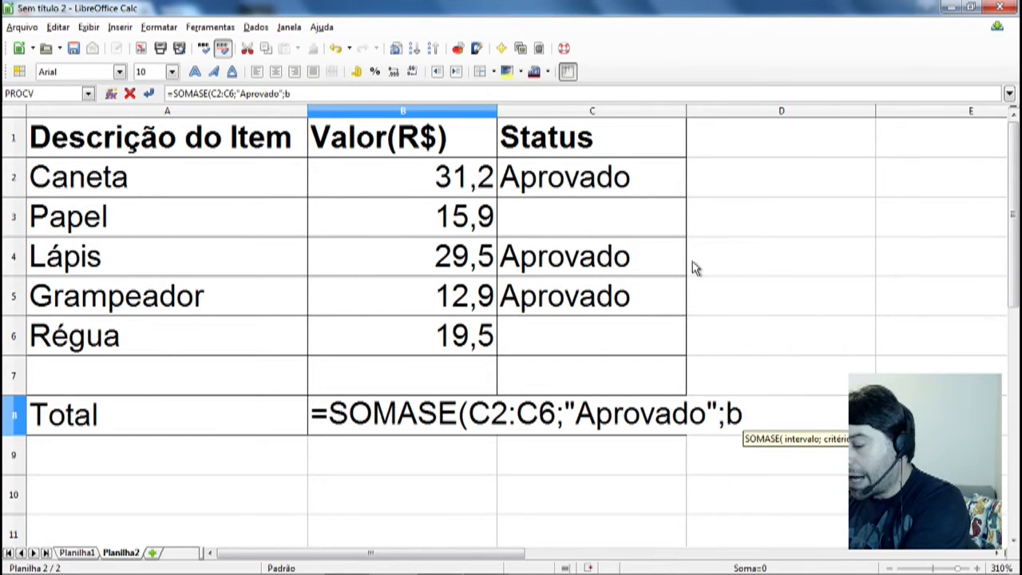
key("BackSpace")
key("BackSpace")
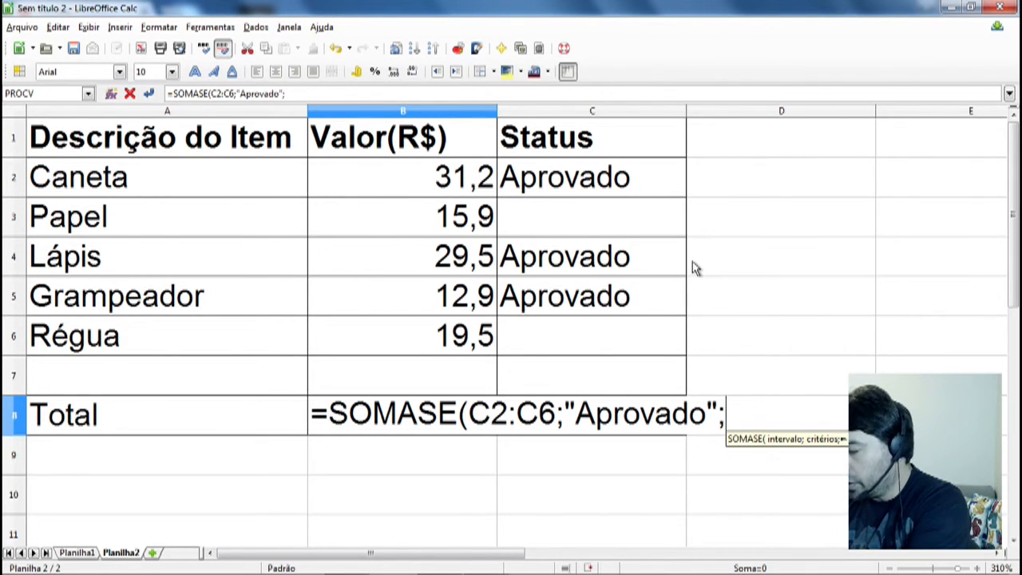
type("B2:B6)")
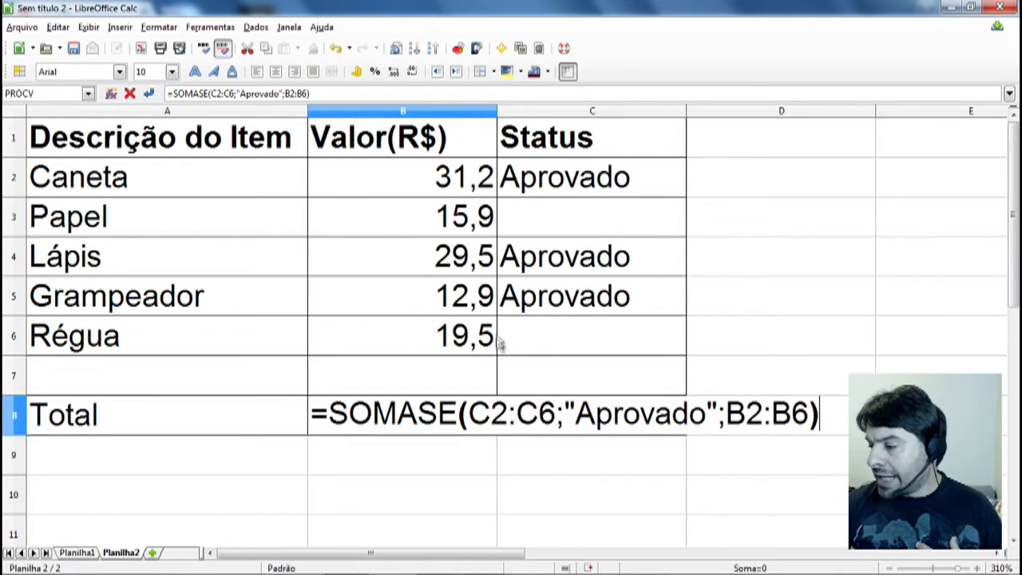
Review the sum range, criterion and criteria range inside the SOMASE formula in B8
left_click_drag(726, 413, 808, 414)
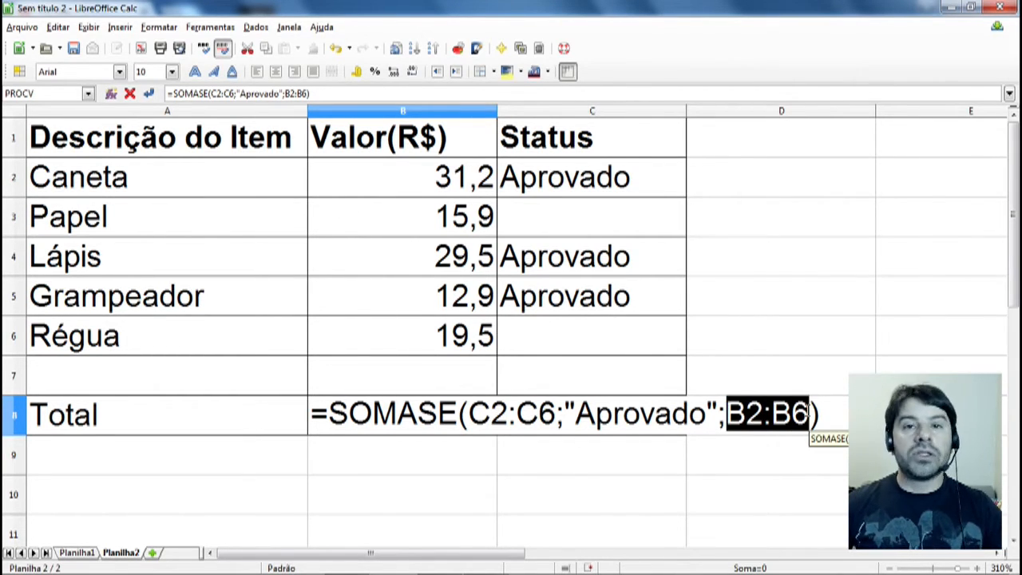
left_click(791, 412)
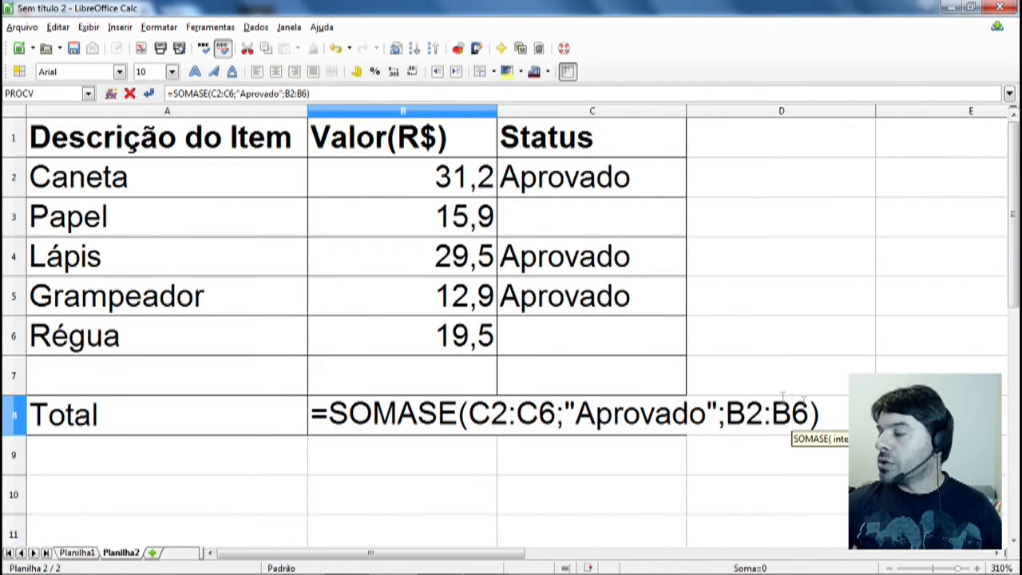
left_click(831, 411)
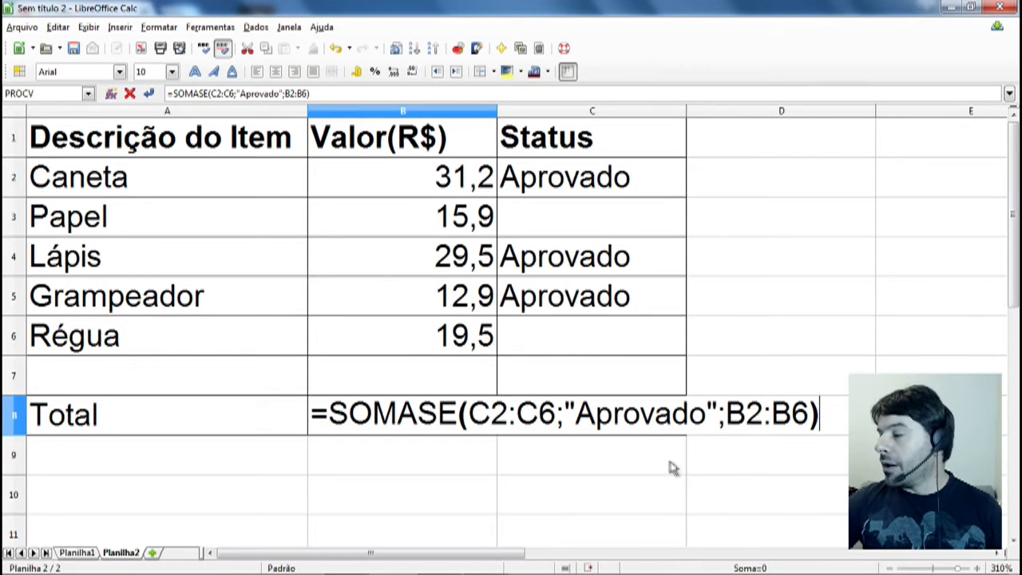
left_click_drag(576, 413, 707, 413)
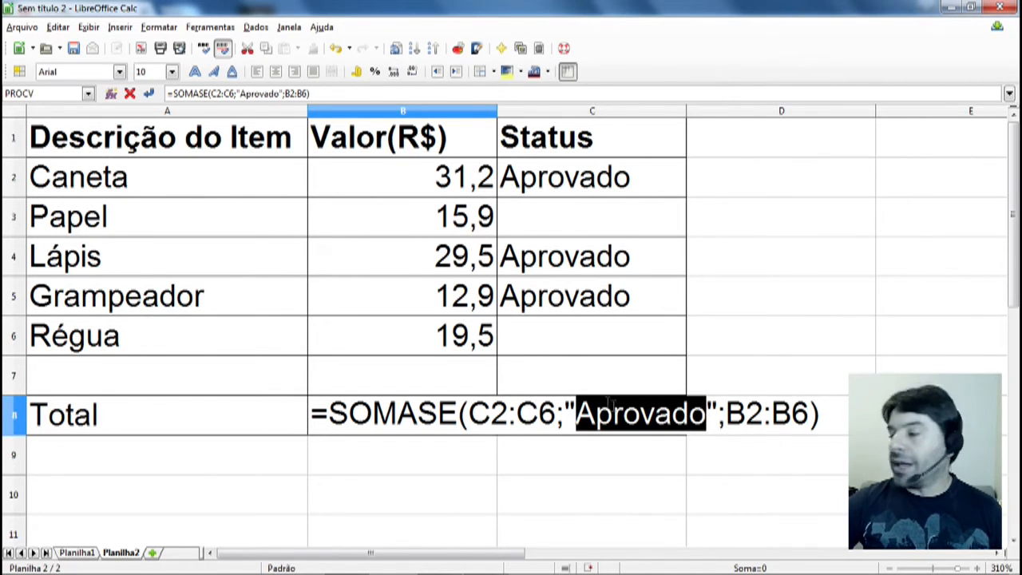
left_click_drag(466, 412, 564, 413)
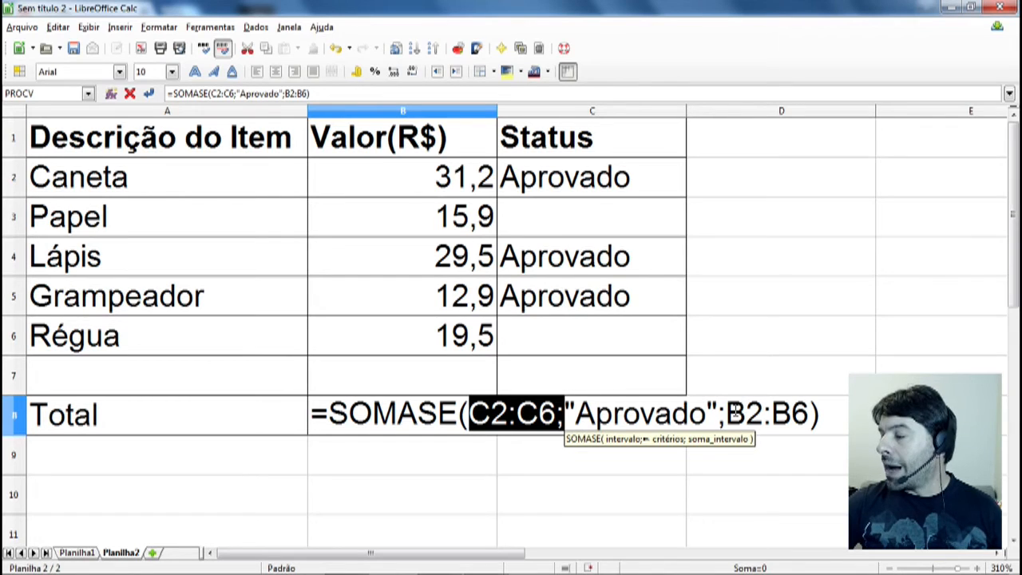
left_click_drag(726, 411, 792, 399)
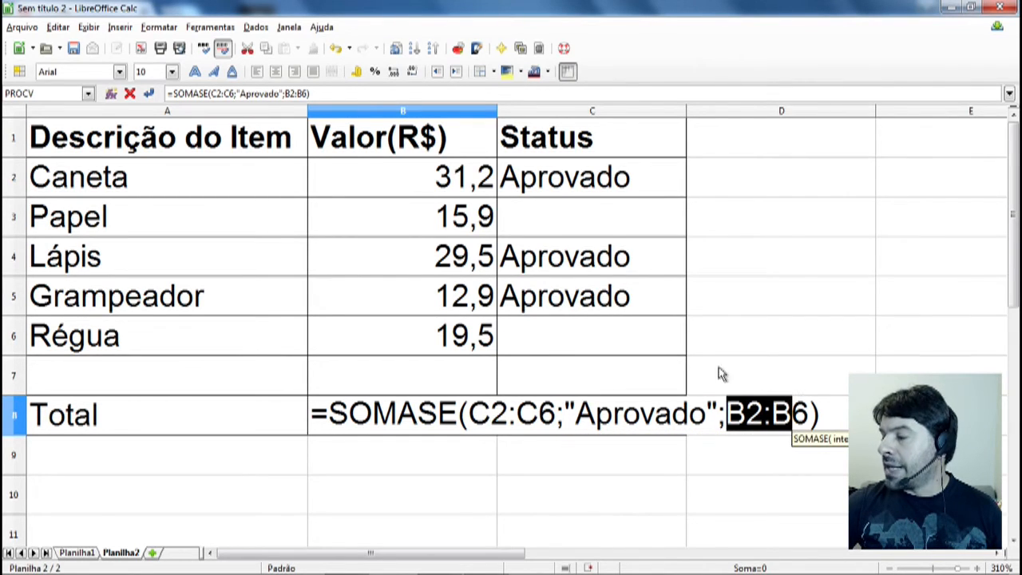
left_click(747, 411)
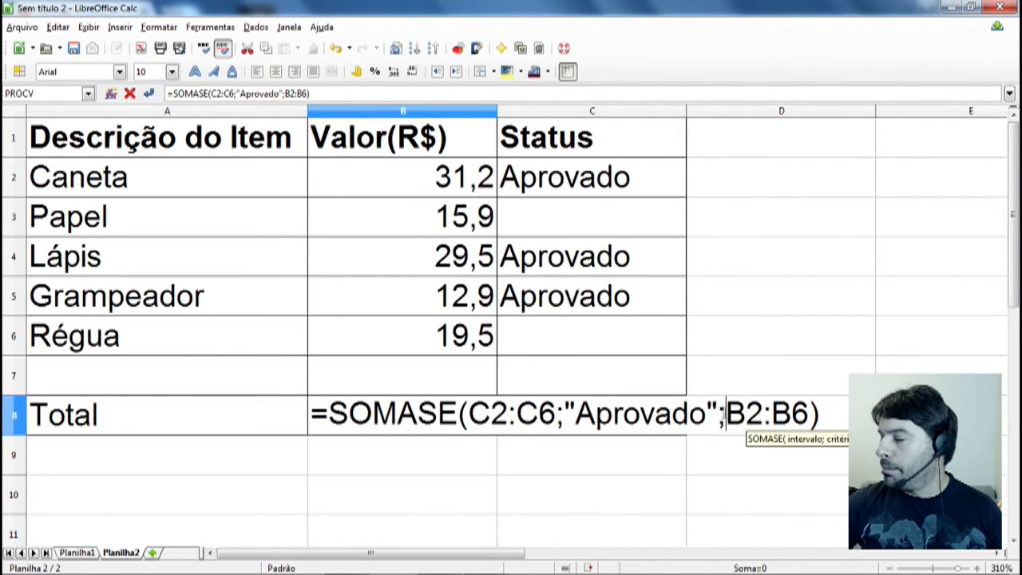
left_click_drag(725, 411, 808, 411)
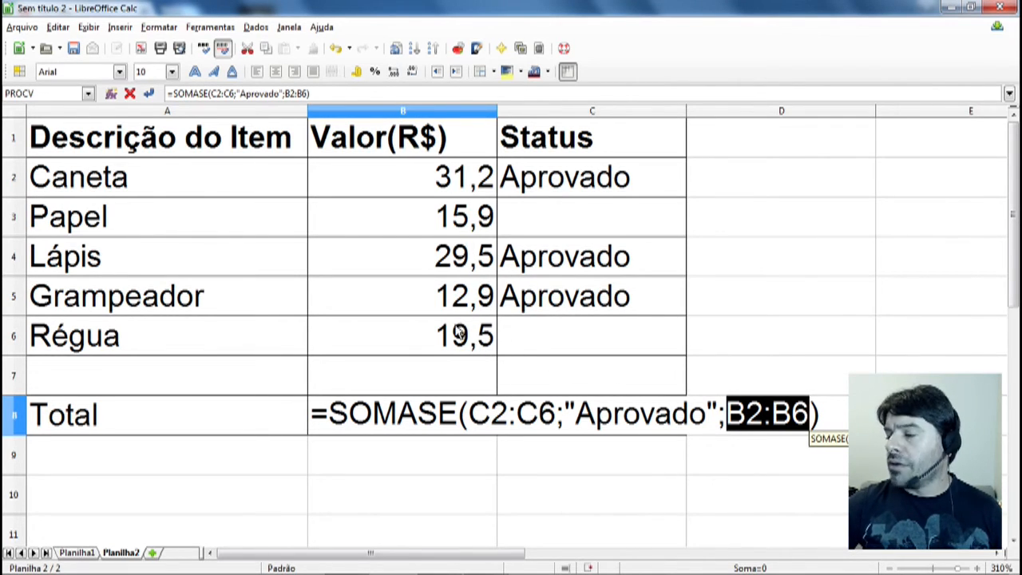
left_click(824, 409)
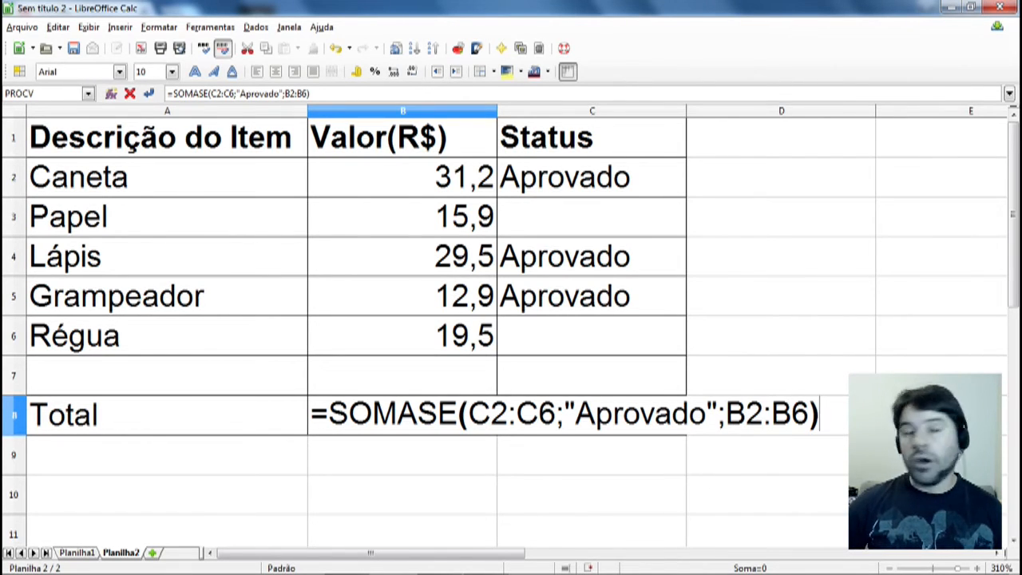
Confirm the SOMASE formula in cell B8 and keep that cell selected
key("Return")
key("Up")
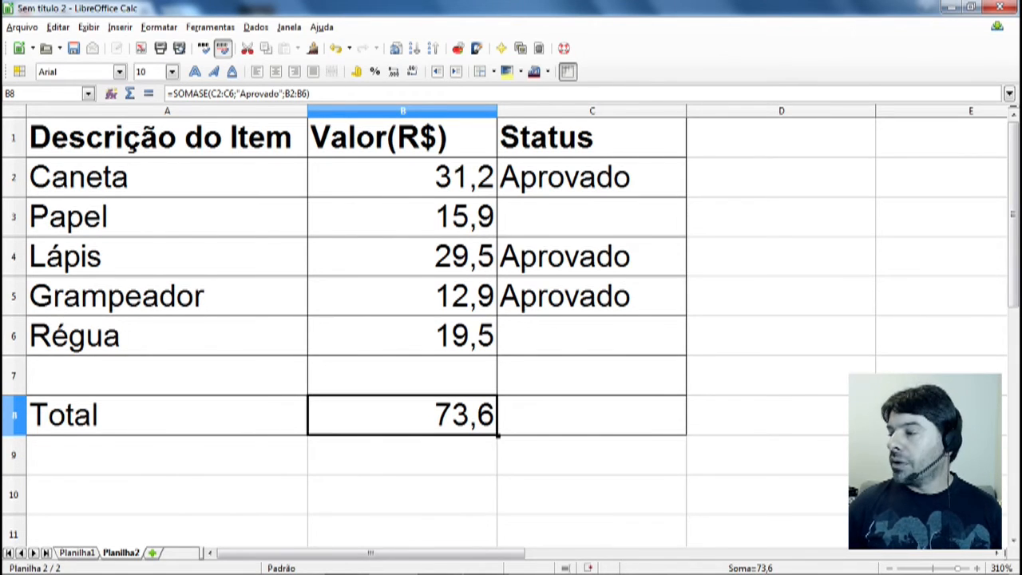
Check the approved items' values in B2, B4 and B5, and open the formula in B8 to view its ranges
left_click(465, 178)
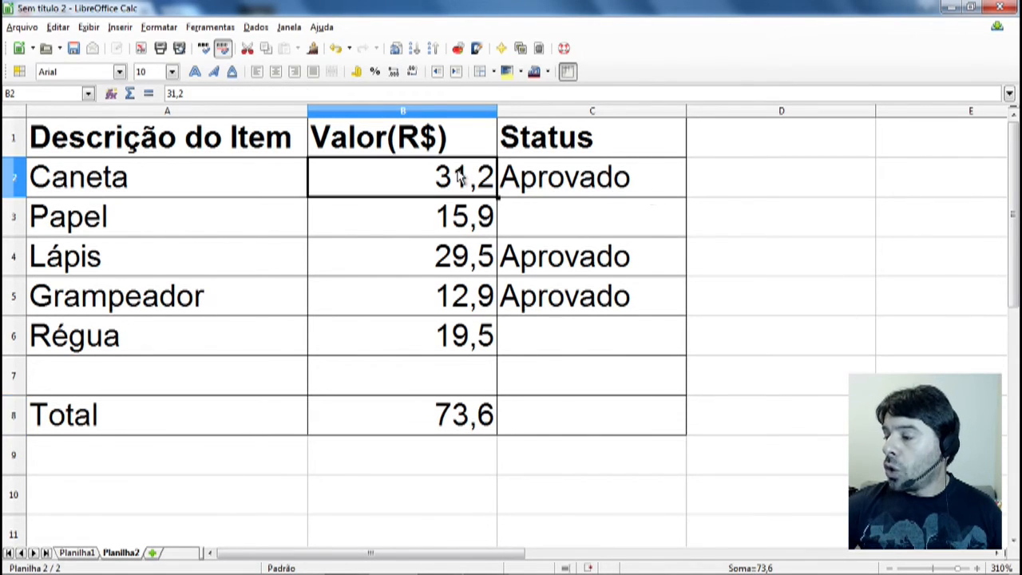
left_click(456, 260)
left_click(447, 298)
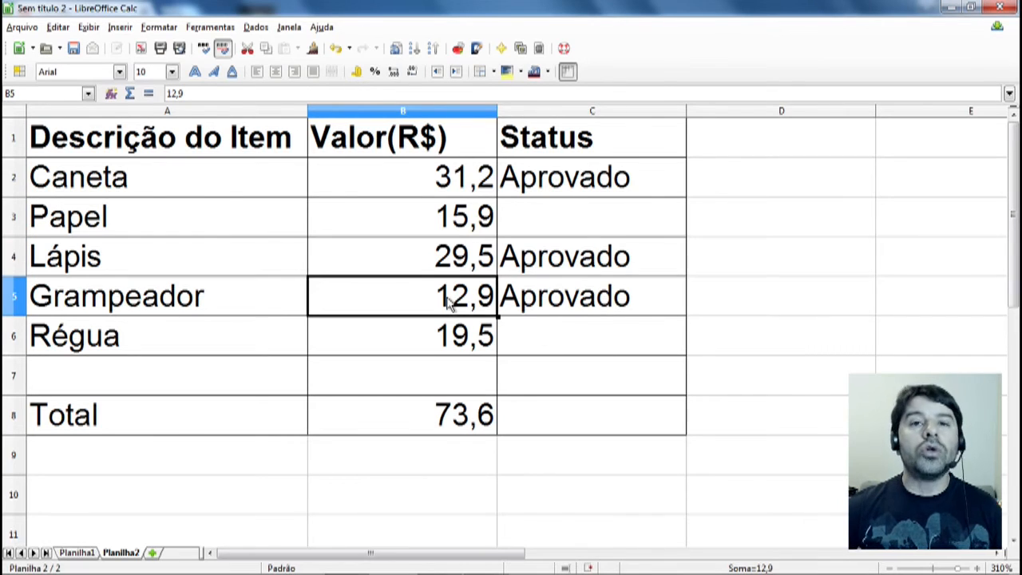
left_click(447, 420)
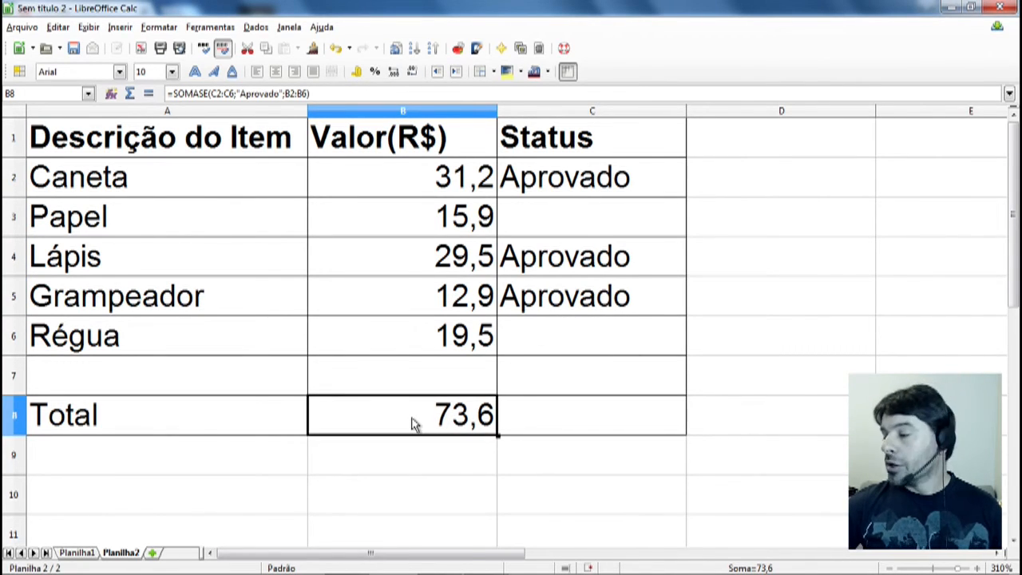
double_click(414, 423)
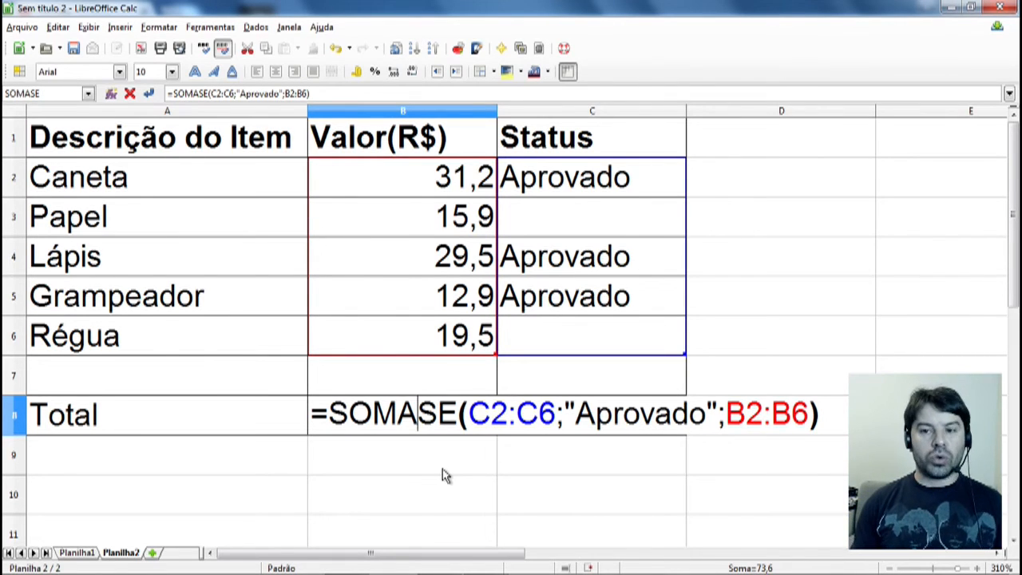